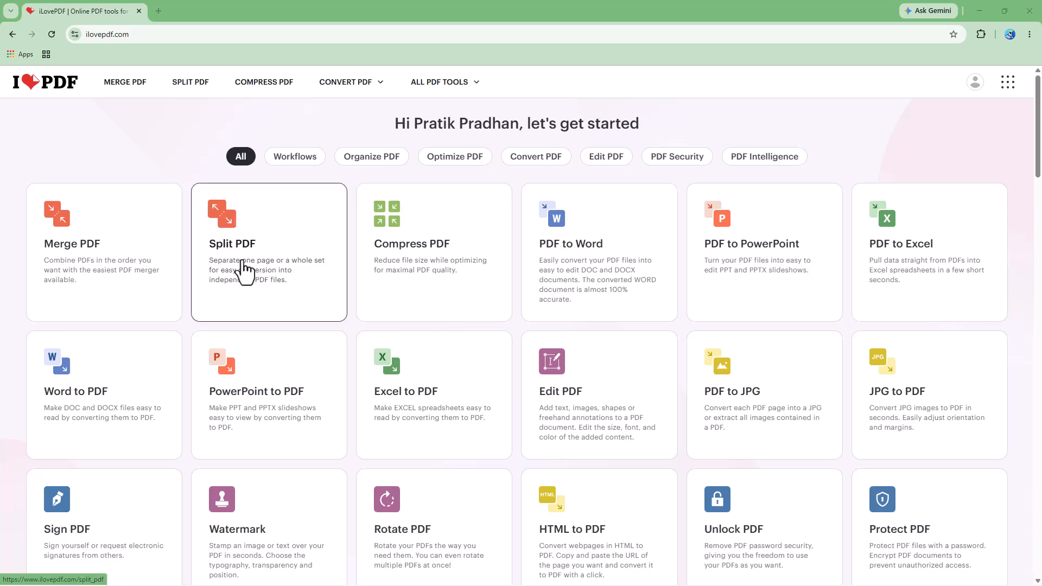
- Split the PDF "Premium weekly chore schedule1" from the Tutorial folder using the default custom range, page 1 to 1
click(243, 271)
click(524, 237)
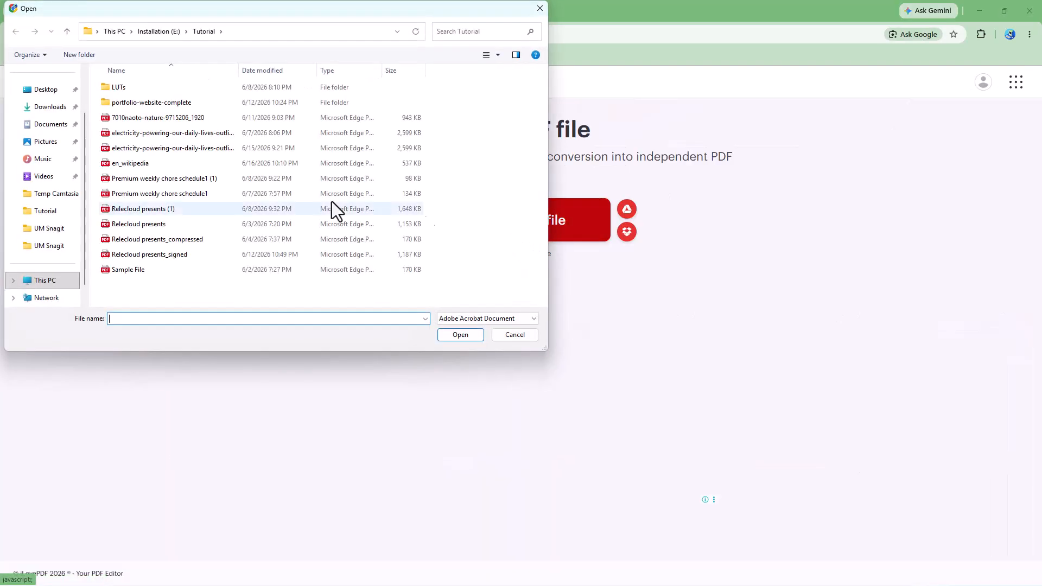
double_click(181, 197)
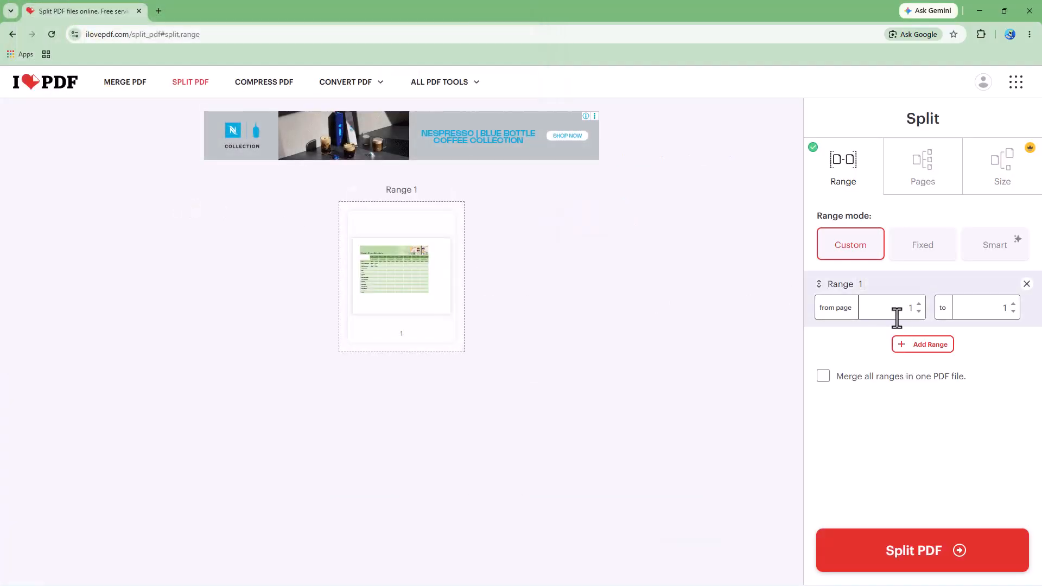
click(910, 557)
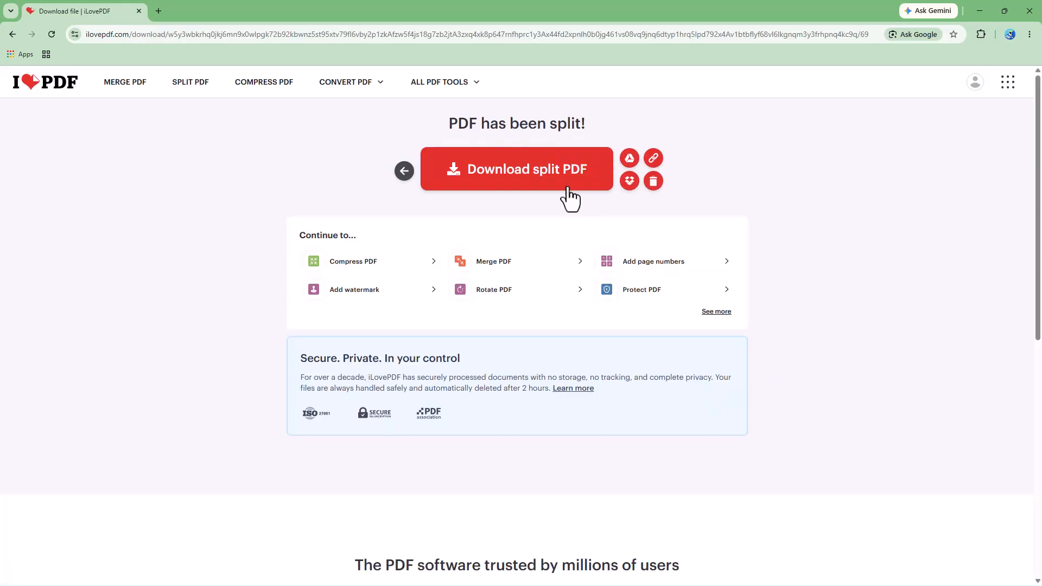
- Download the split PDF to the Tutorial folder as "Premium weekly chore schedule1-1"
click(539, 174)
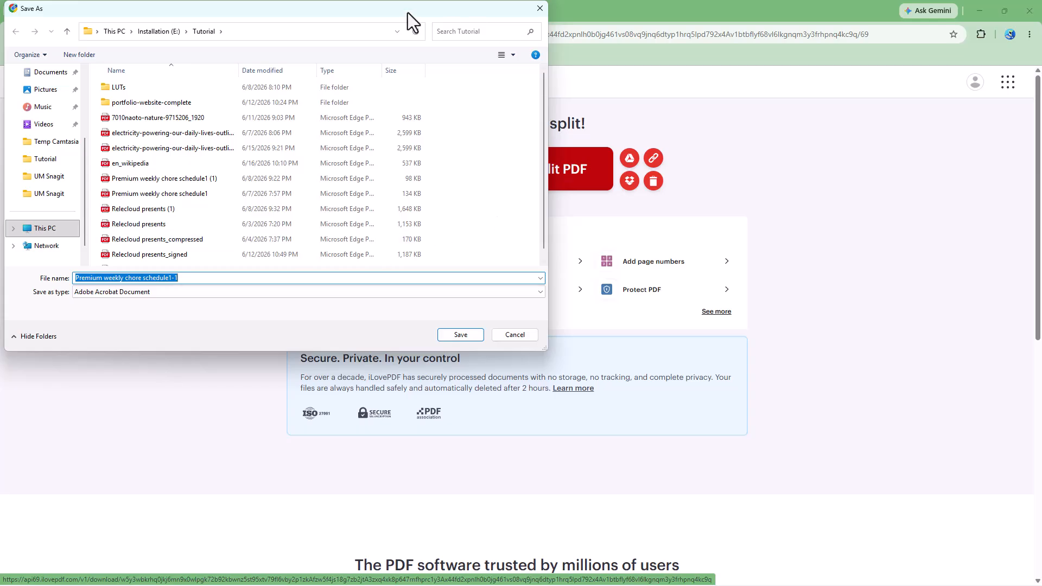
click(470, 335)
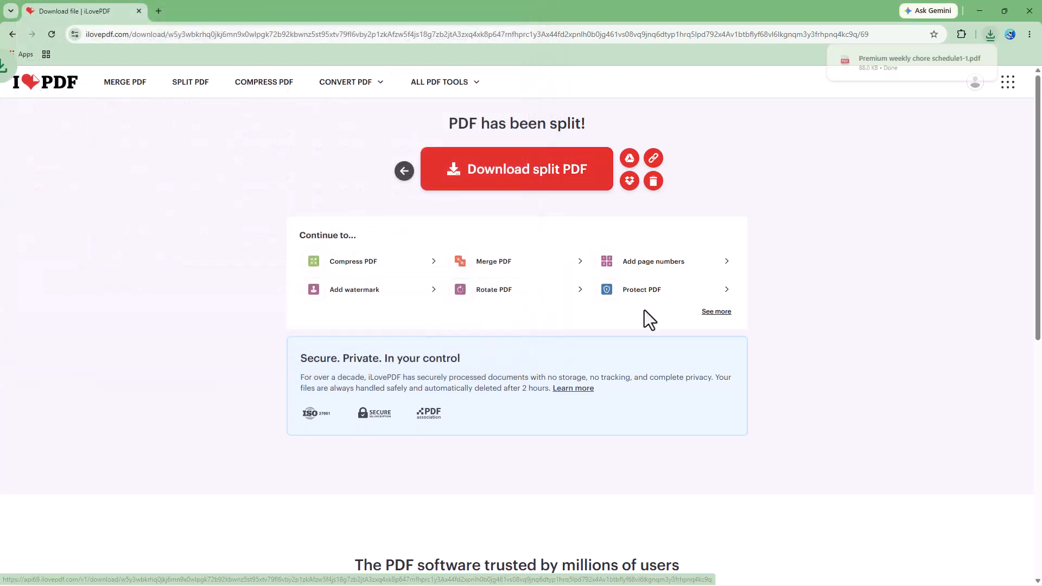
mouse_move(920, 63)
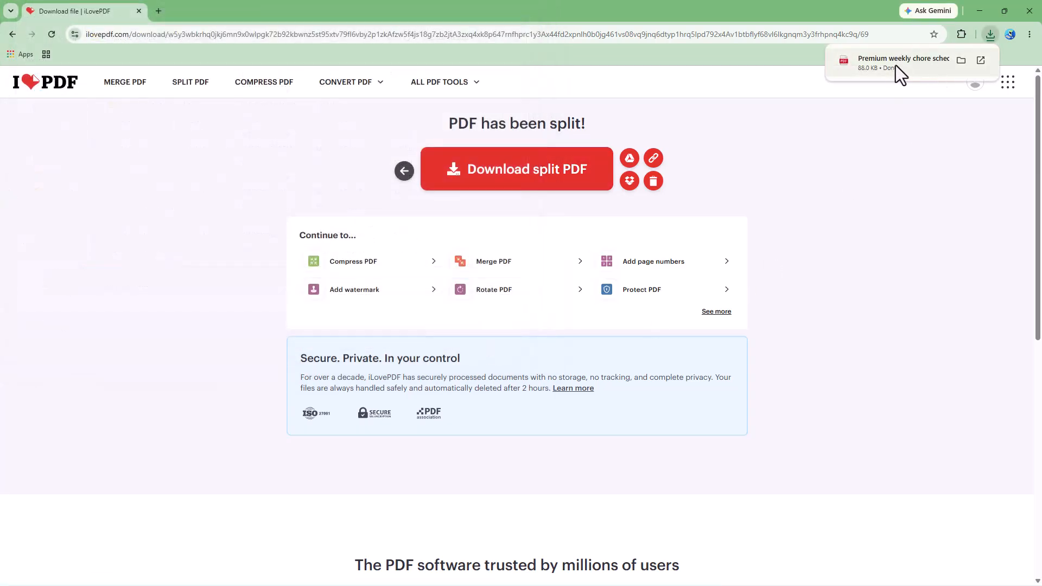
- Save the split PDF to Google Drive using the listed Google account, and close the confirmation
click(630, 159)
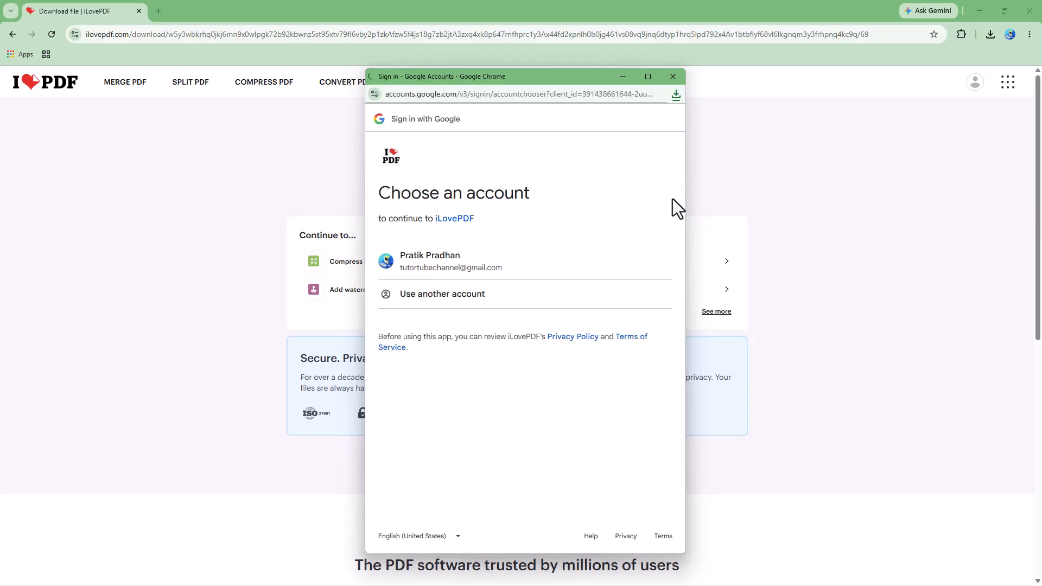
click(454, 268)
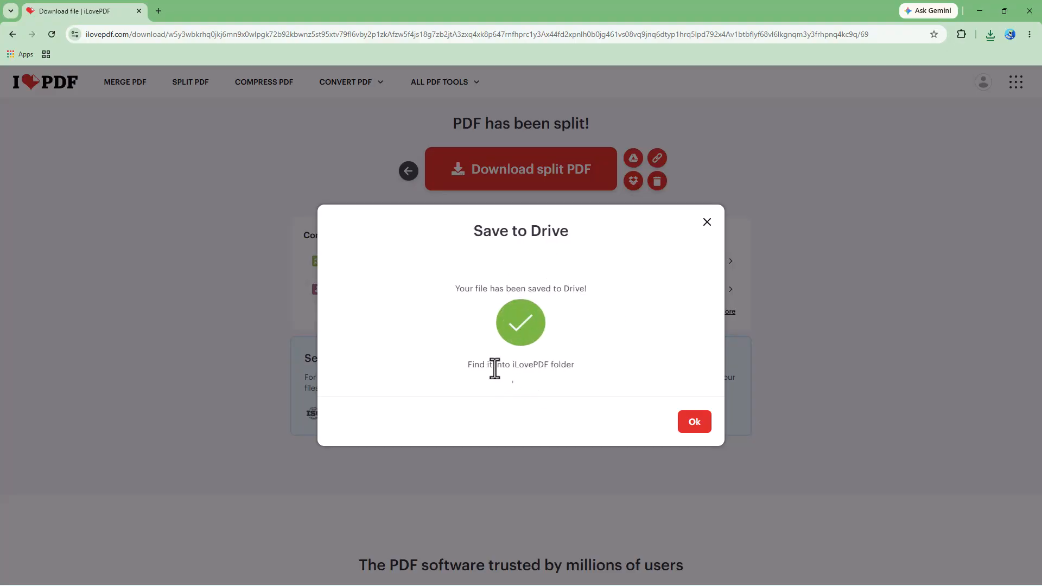
click(694, 428)
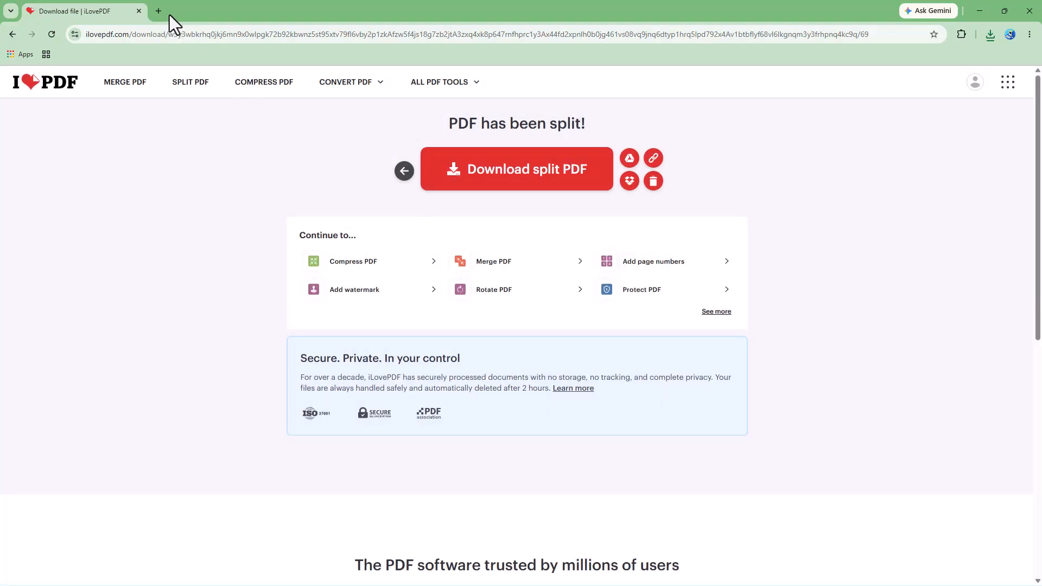
- Switch to Google Drive by opening drive.google.com in a new browser tab
click(157, 10)
text(drive.goog)
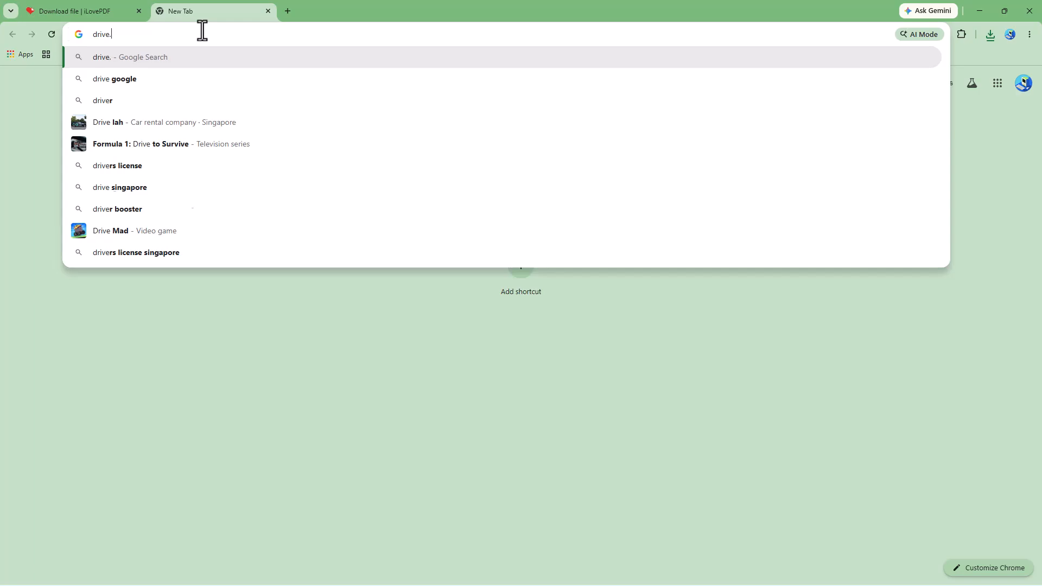
text(le.com)
key(Return)
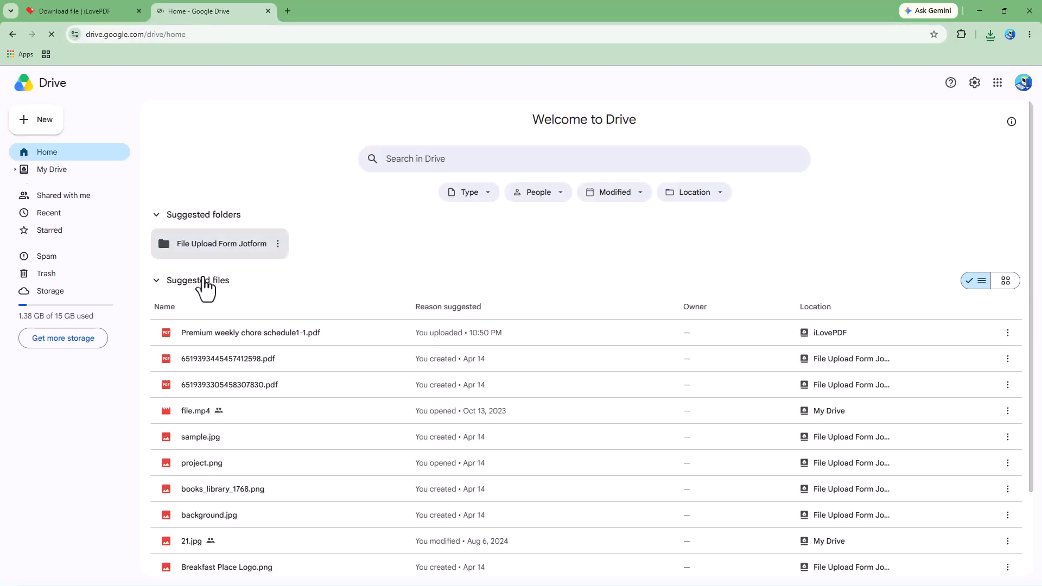
- Open the iLovePDF folder in My Drive to check for the saved file, and dismiss the offline sync notice
click(61, 207)
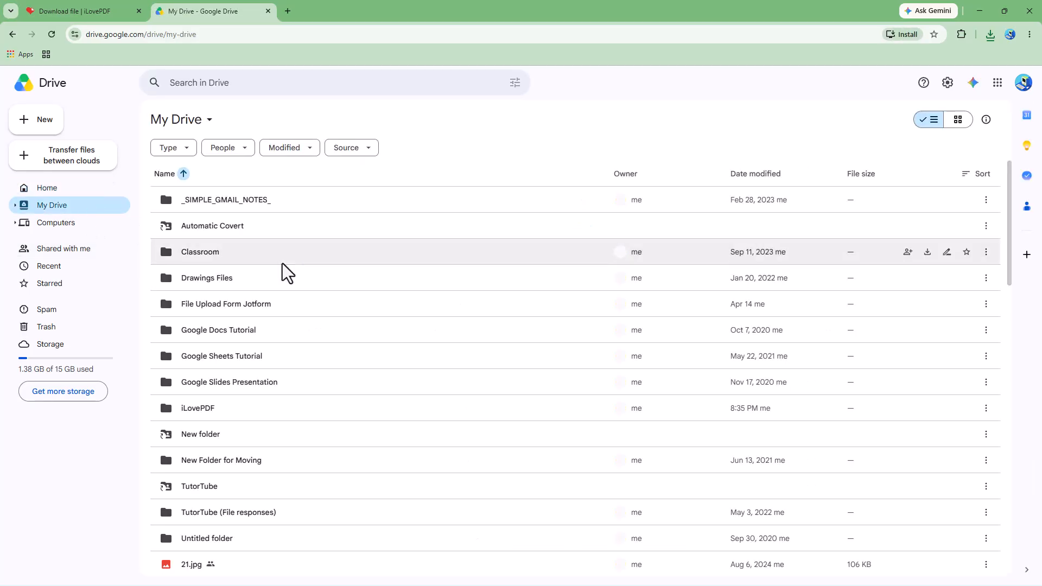
scroll(251, 445, down, 1)
scroll(279, 388, up, 1)
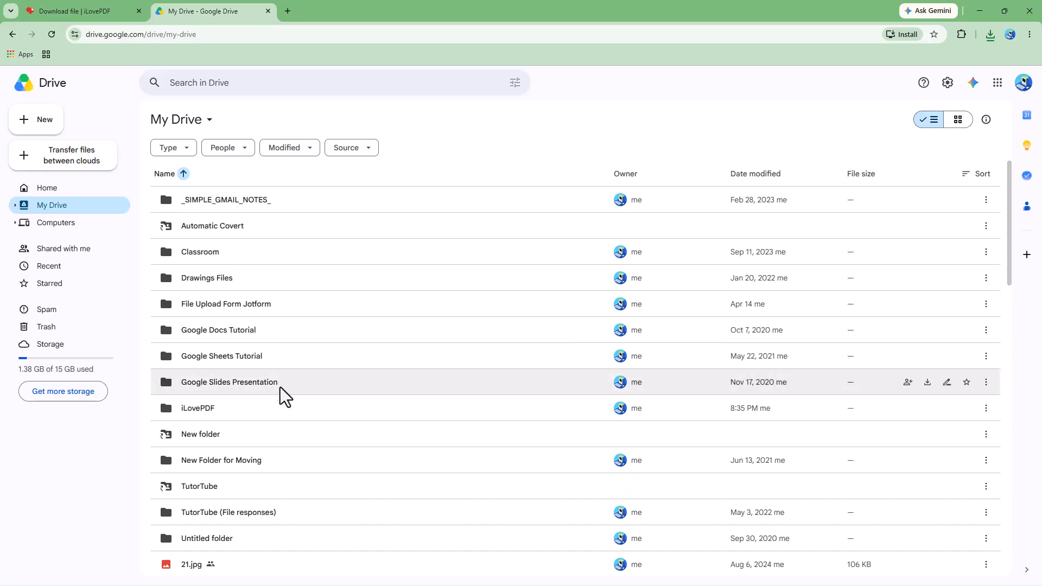
double_click(229, 406)
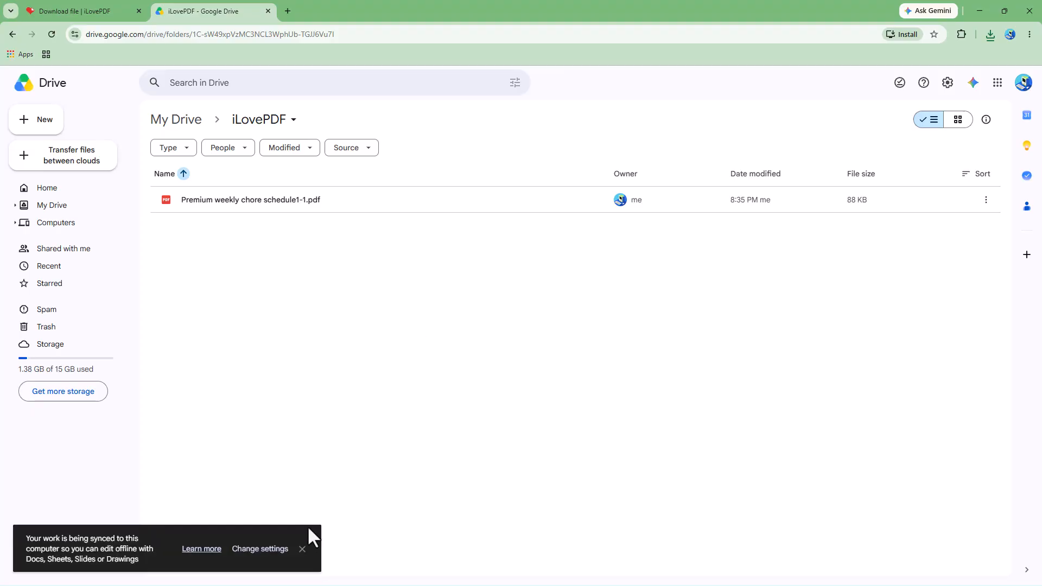
click(303, 549)
- Return to the iLovePDF download page and save the split PDF to the main Dropbox folder, dismissing the cookie notice
click(77, 11)
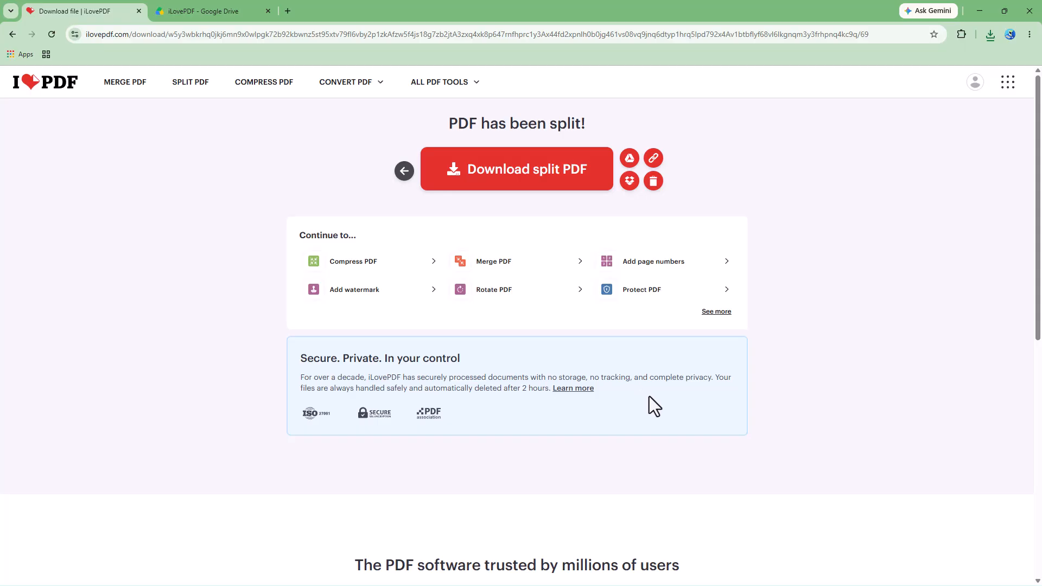
click(631, 186)
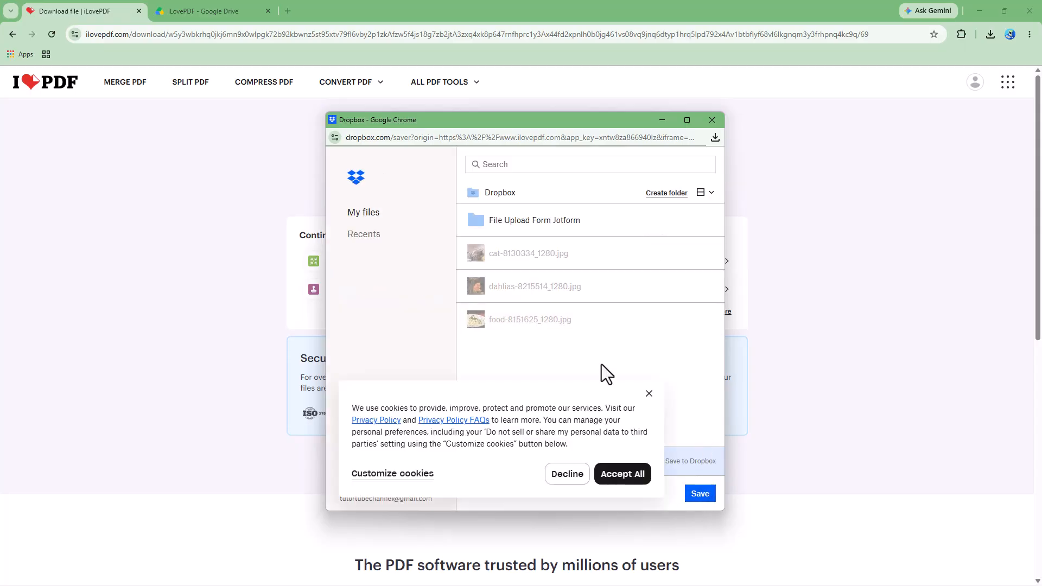
click(646, 394)
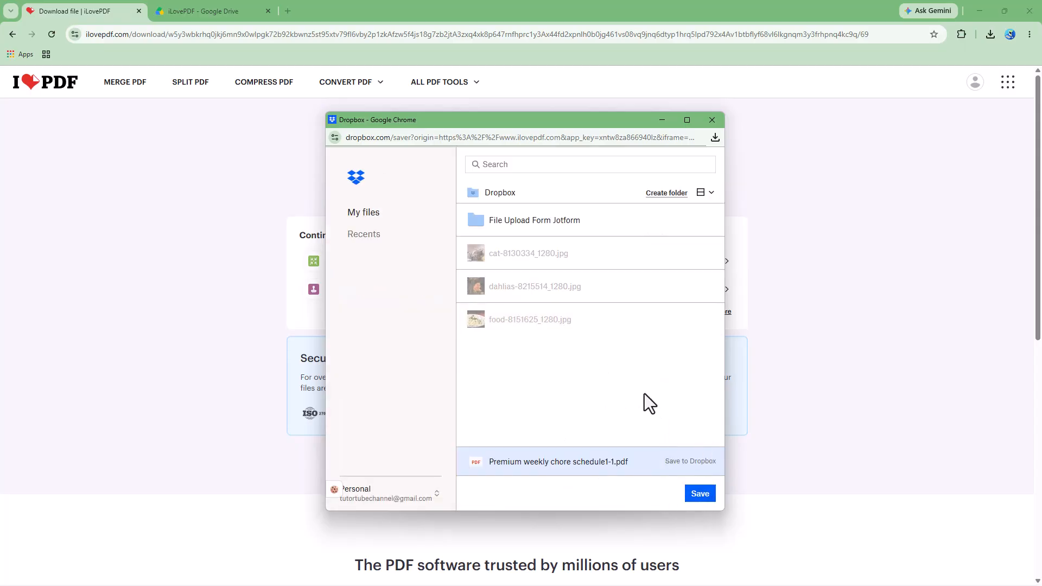
click(704, 496)
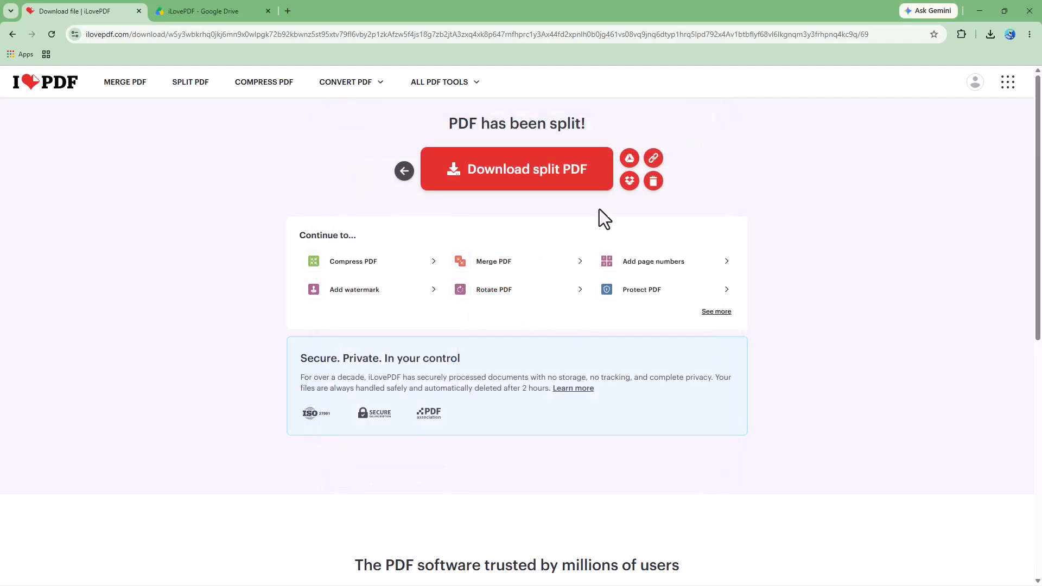
- Copy the shareable download link for the split PDF and close the link dialog
click(654, 159)
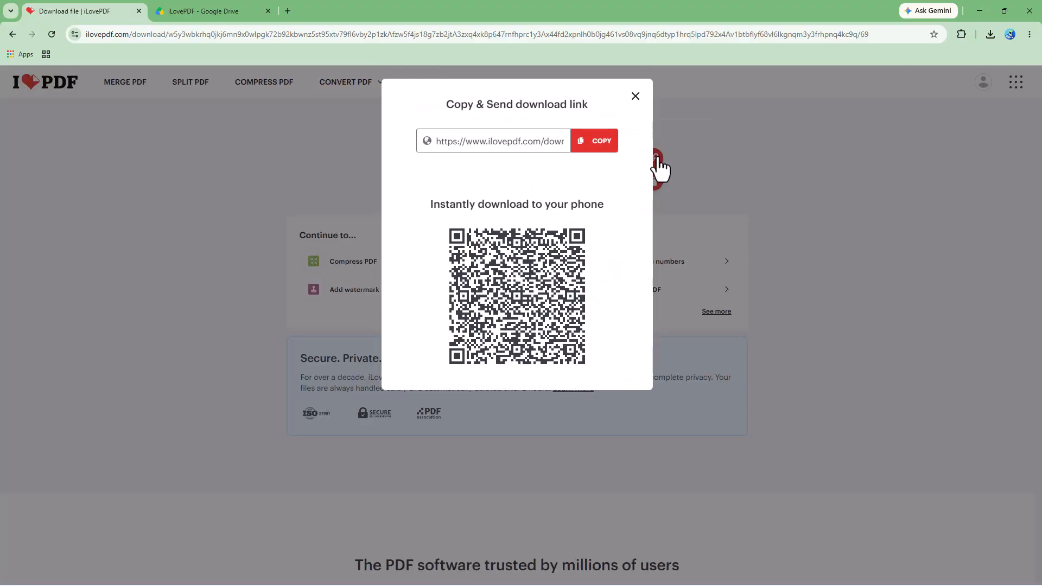
click(598, 148)
click(493, 145)
drag(540, 145, 601, 158)
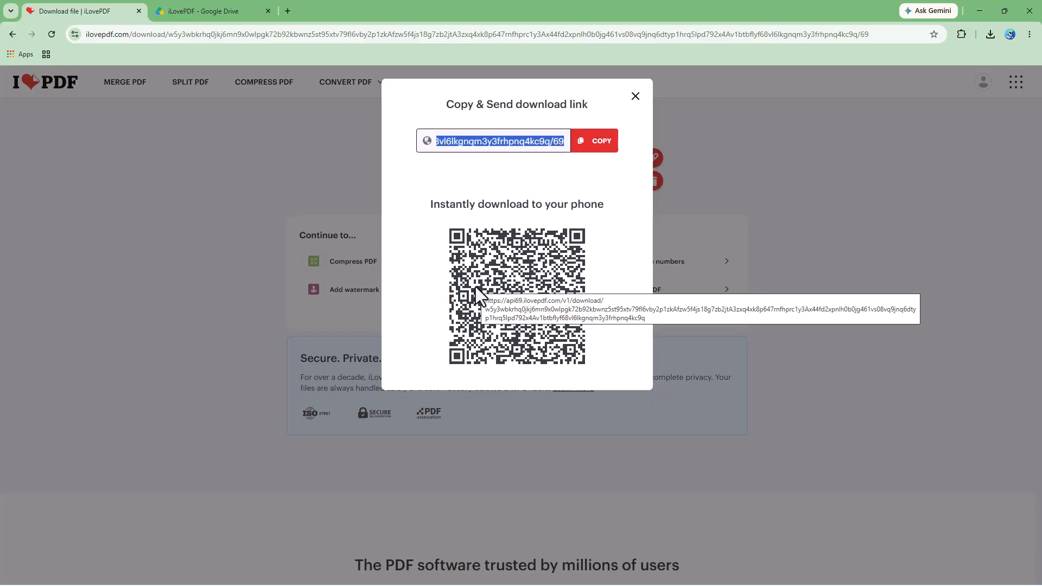
click(637, 99)
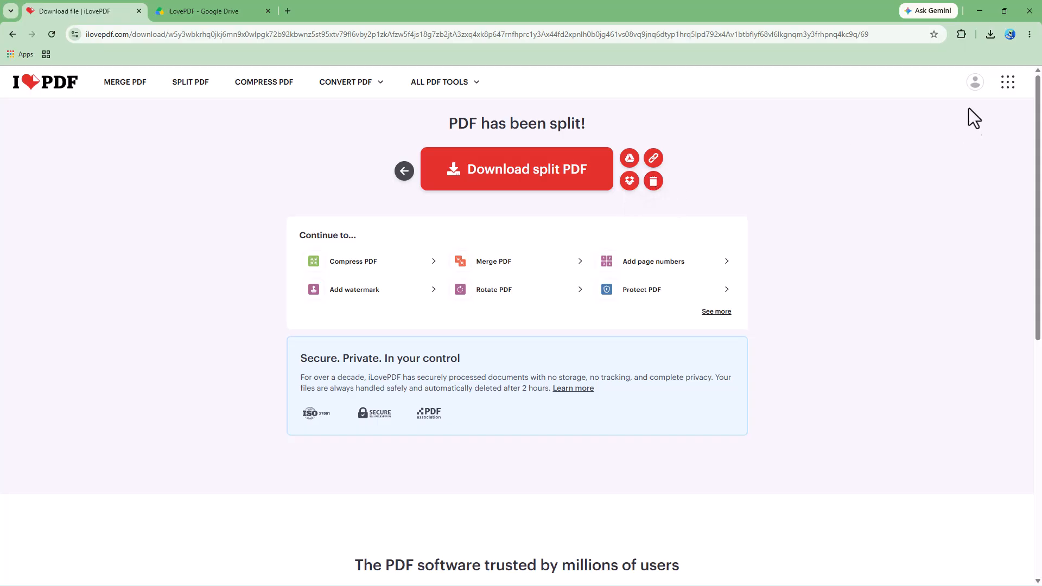
- Check the file's remaining availability time, delete it from the server immediately, and return to the iLovePDF homepage
click(656, 188)
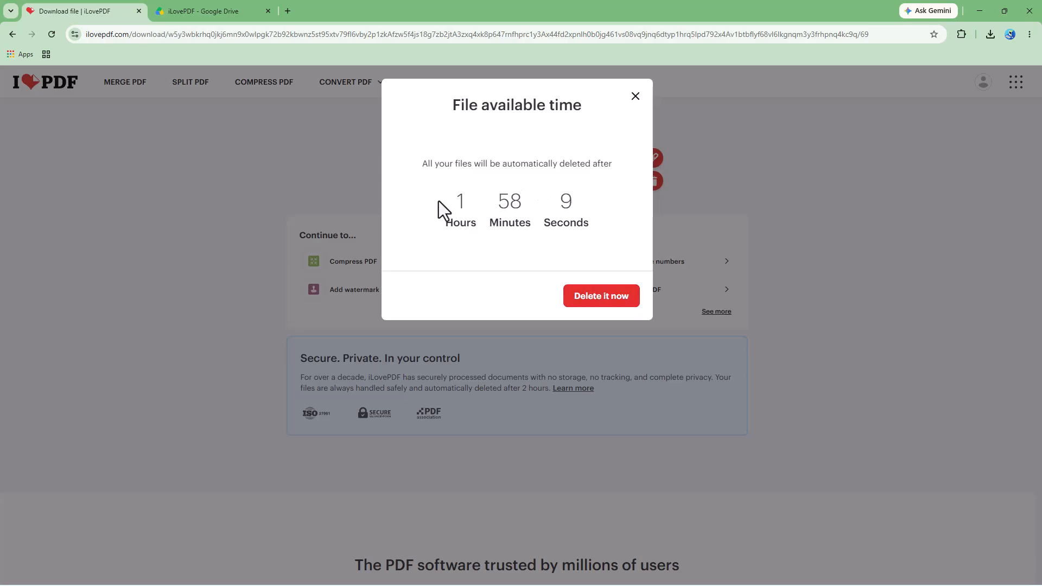
drag(457, 200, 591, 204)
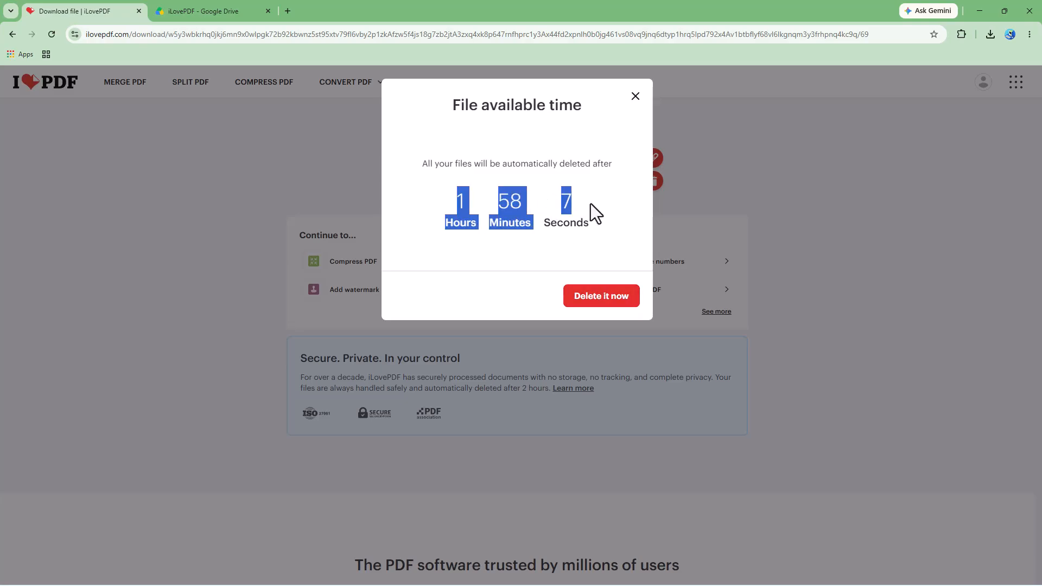
click(584, 204)
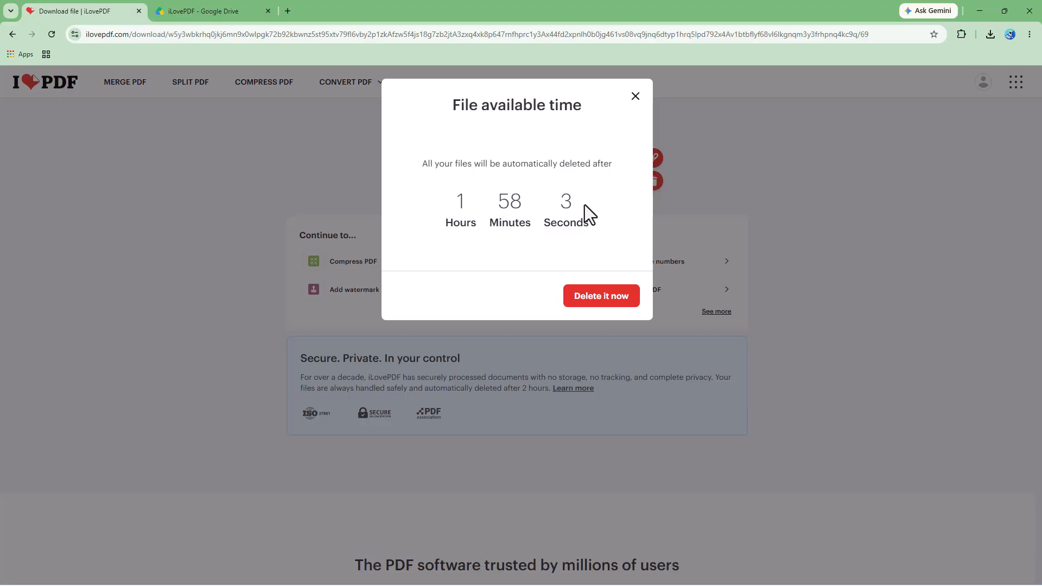
click(592, 298)
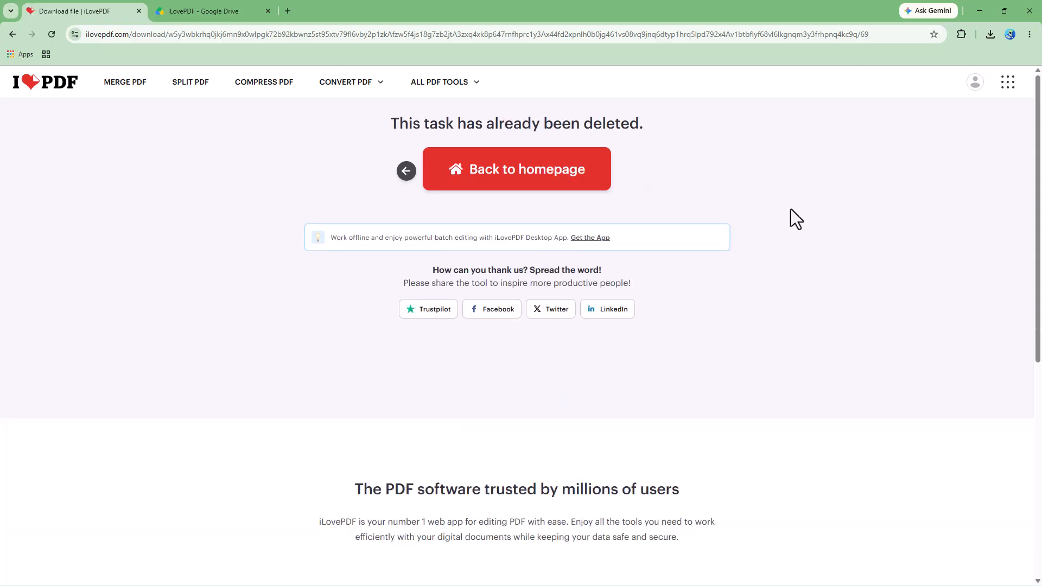
click(602, 180)
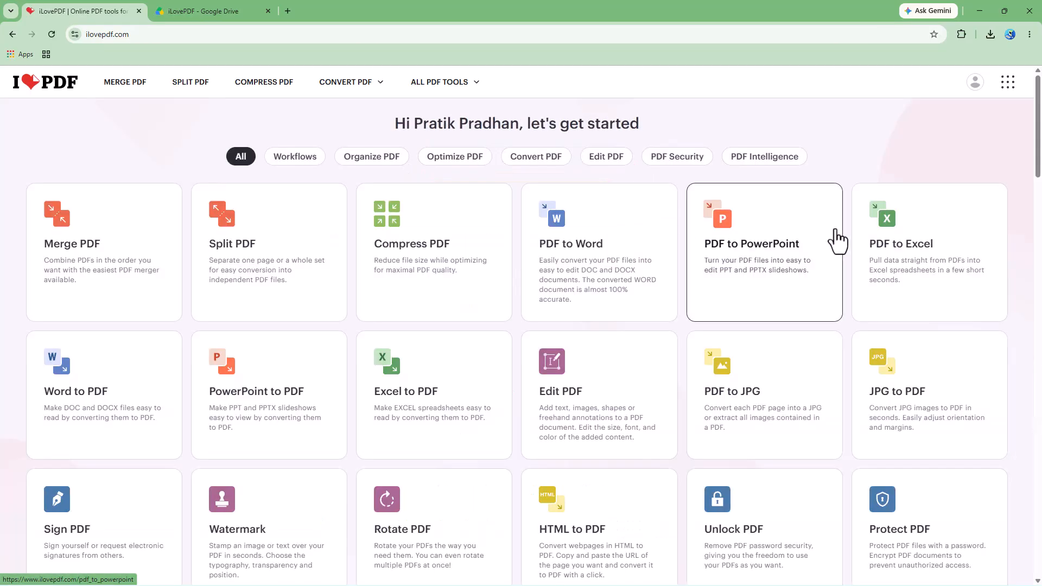